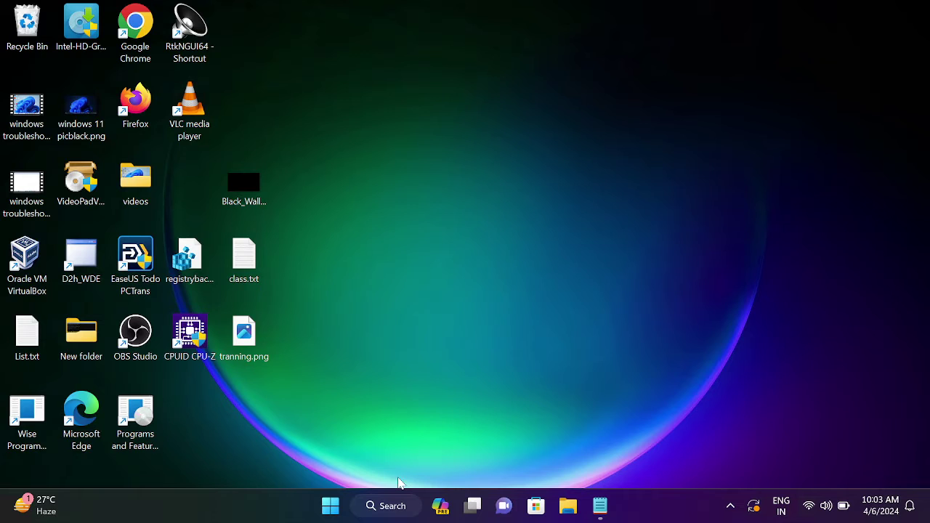
Search Windows for 'installed apps' and open the Settings Installed apps page.
left_click(385, 507)
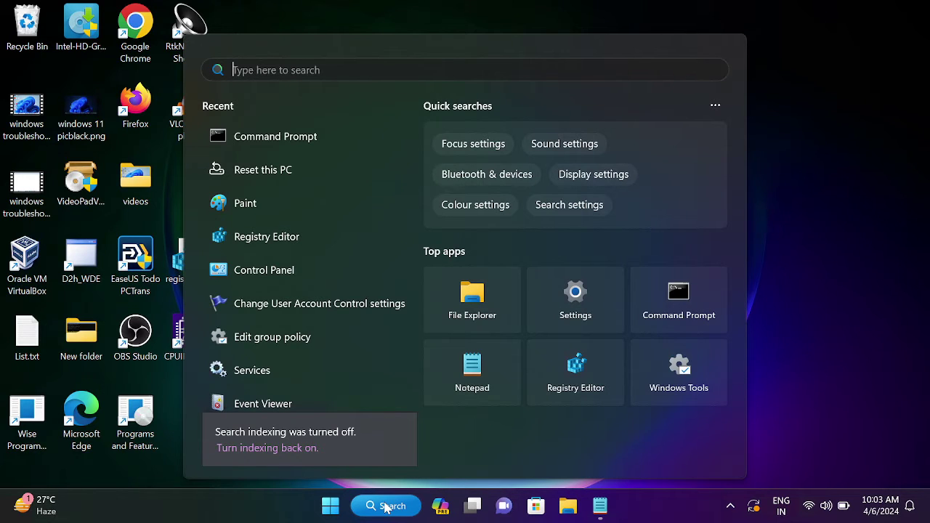
type("installed apps")
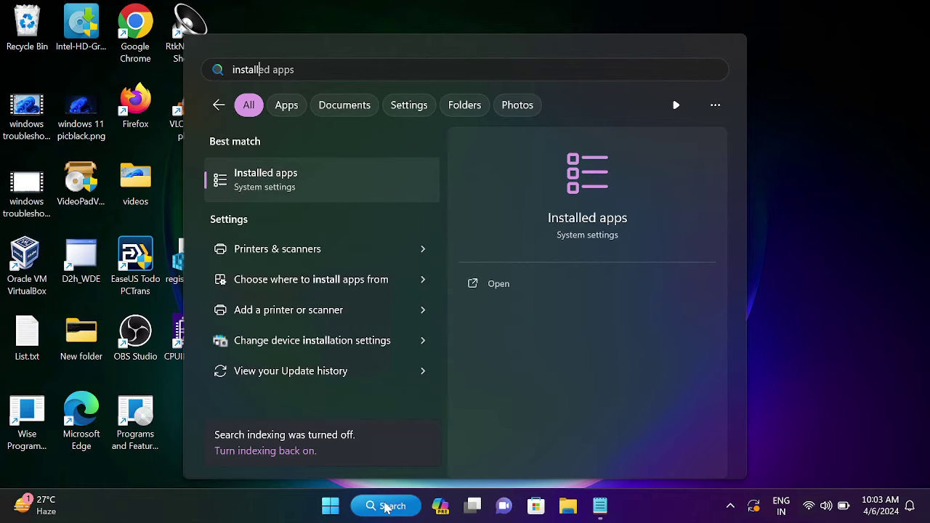
left_click(305, 177)
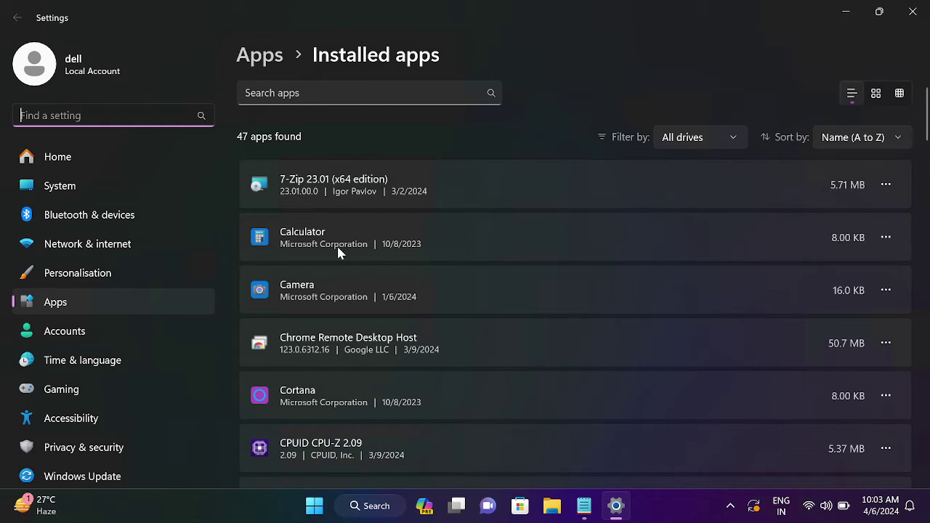
Filter the installed apps by 'photo' and open Microsoft Photos' more-options menu.
key("Tab")
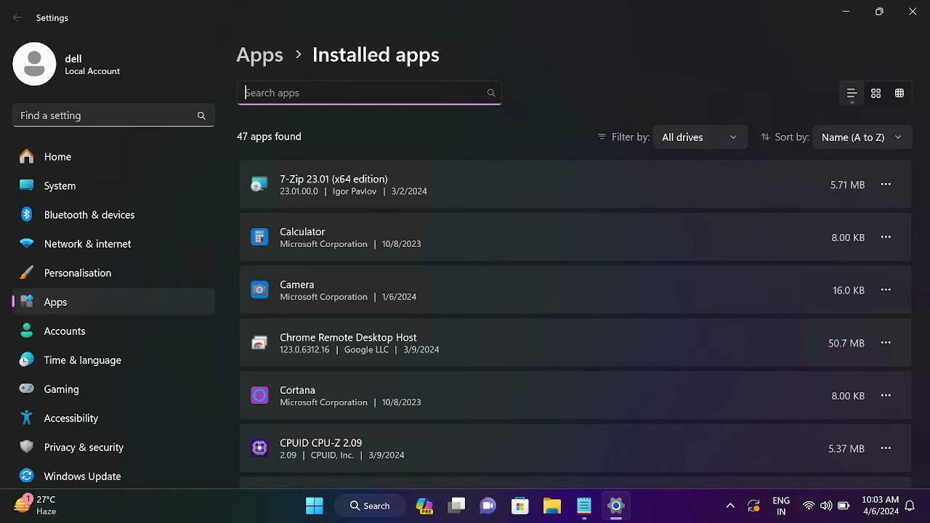
type("photo")
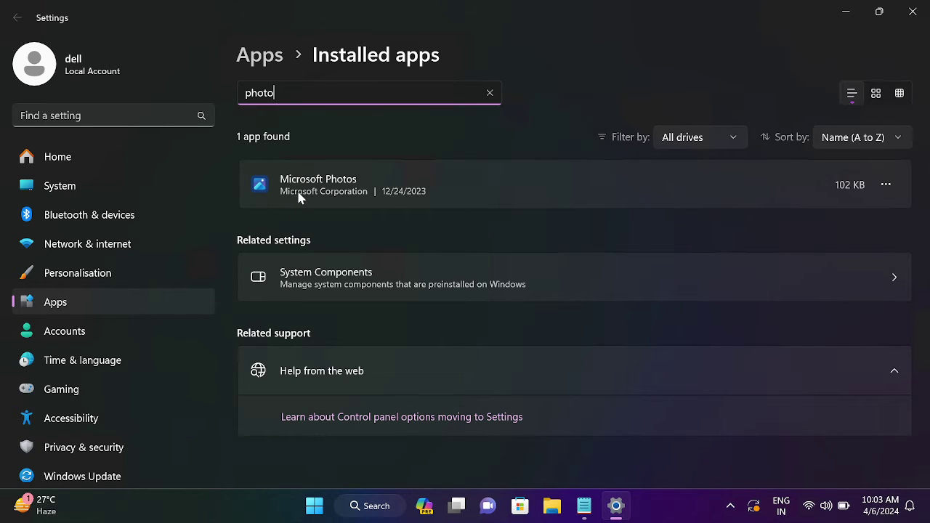
left_click(886, 186)
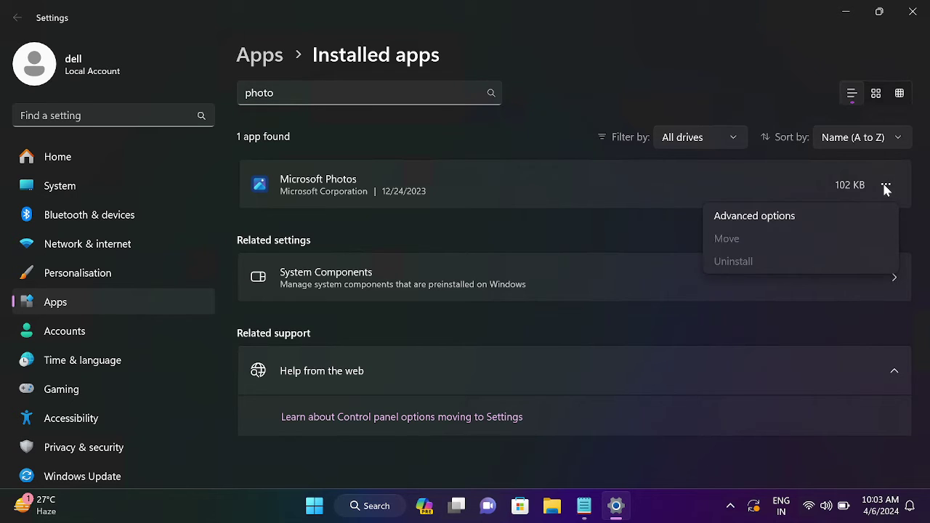
Open Microsoft Photos' advanced options and repair the app.
left_click(769, 217)
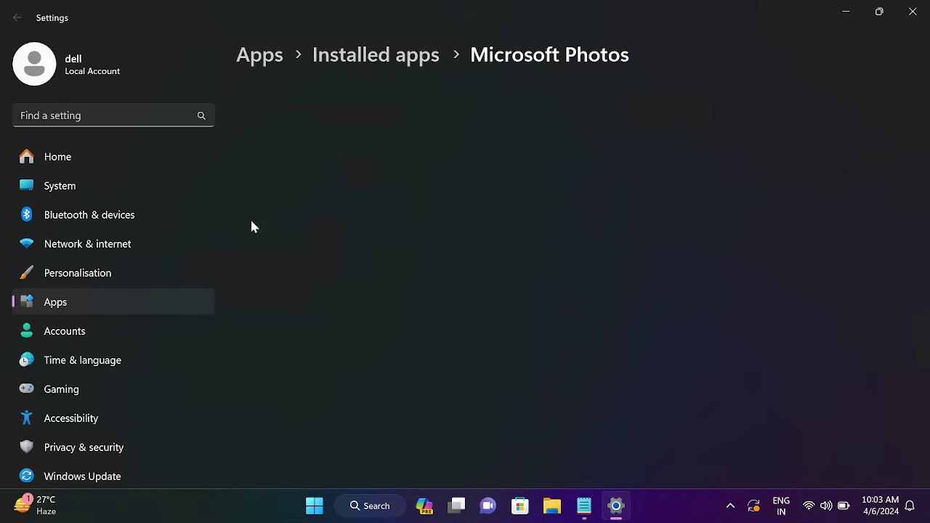
scroll(305, 268, "down", 3)
scroll(306, 276, "down", 1)
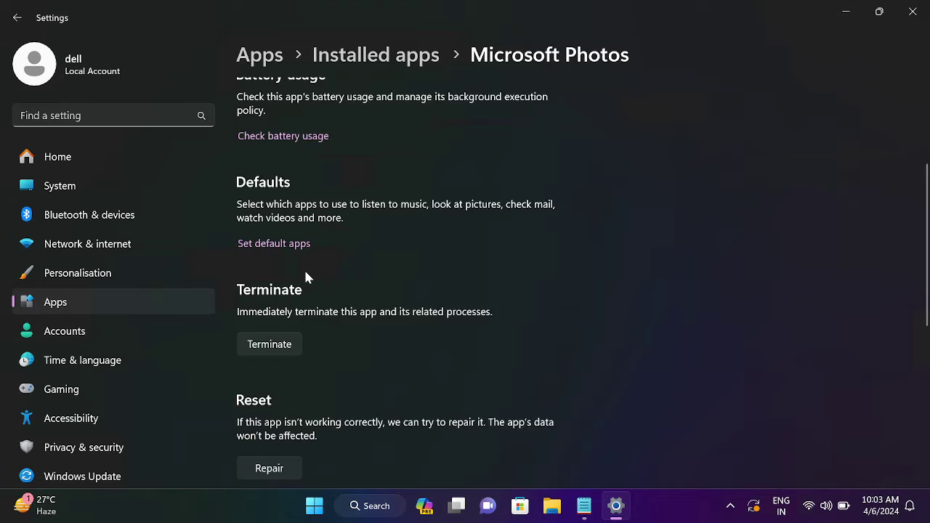
scroll(306, 275, "down", 1)
scroll(291, 305, "down", 1)
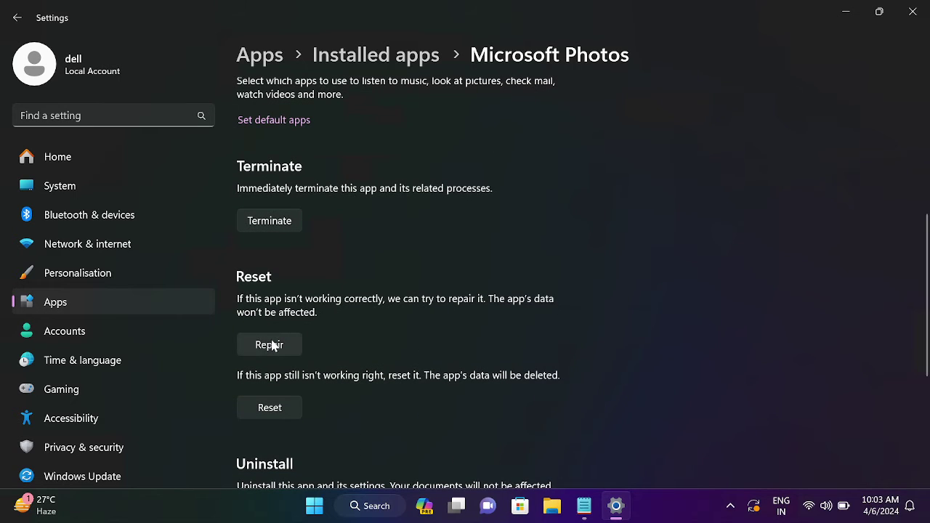
left_click(271, 345)
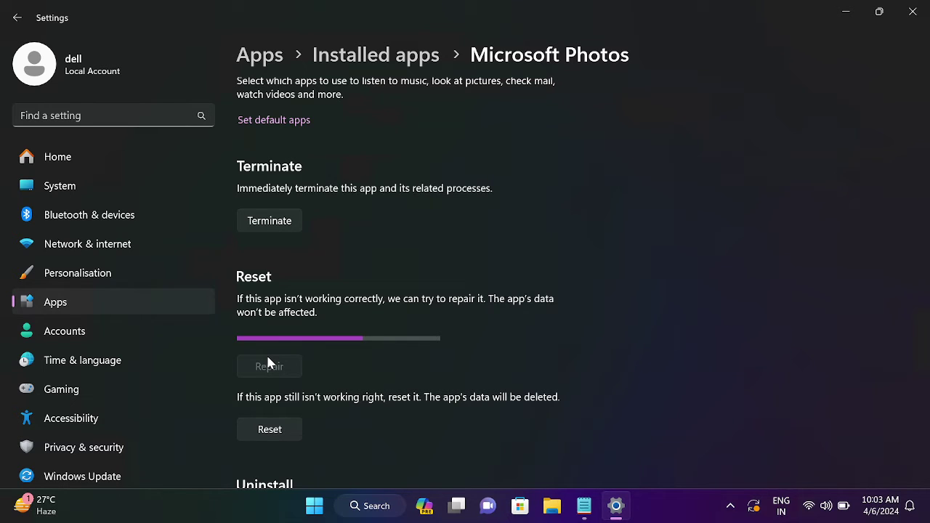
Reset Microsoft Photos, confirming deletion of its app data.
scroll(267, 358, "down", 2)
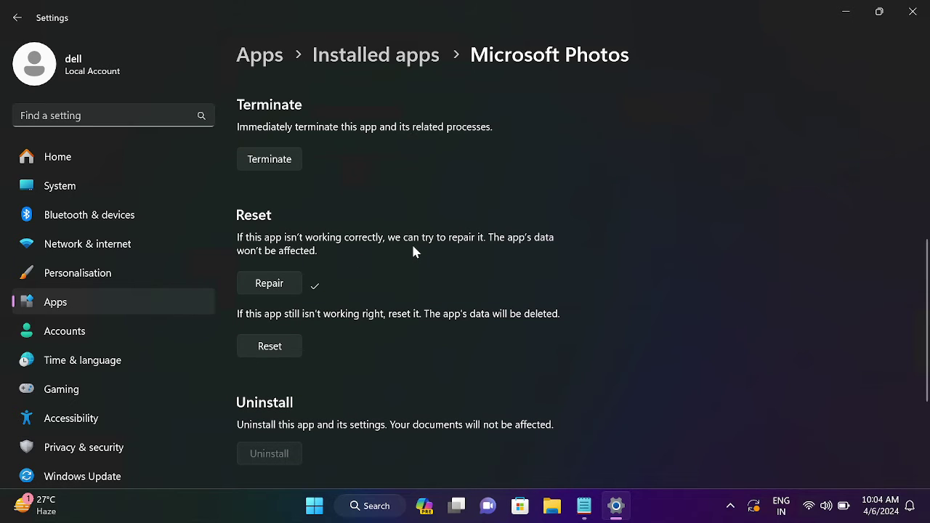
left_click(269, 345)
left_click(336, 308)
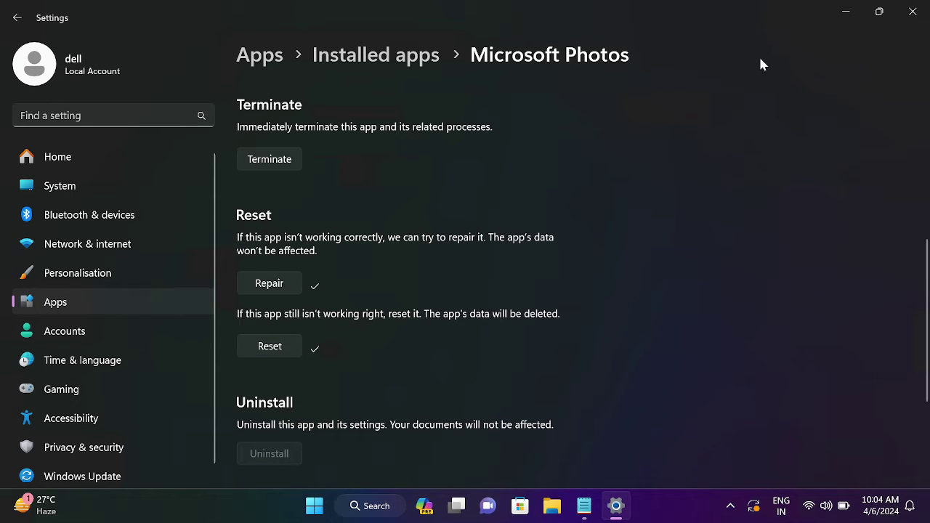
Close Settings and launch Command Prompt as administrator from a 'cmd' search.
left_click(913, 11)
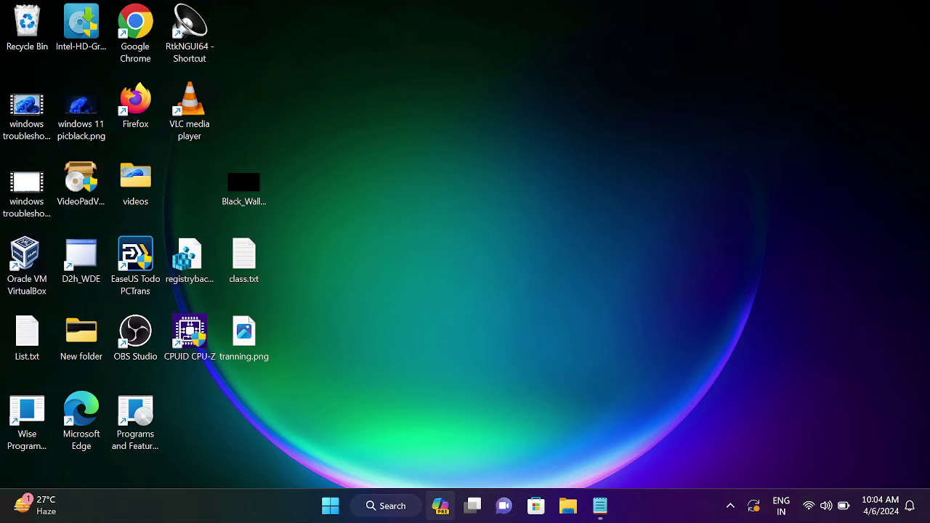
left_click(379, 507)
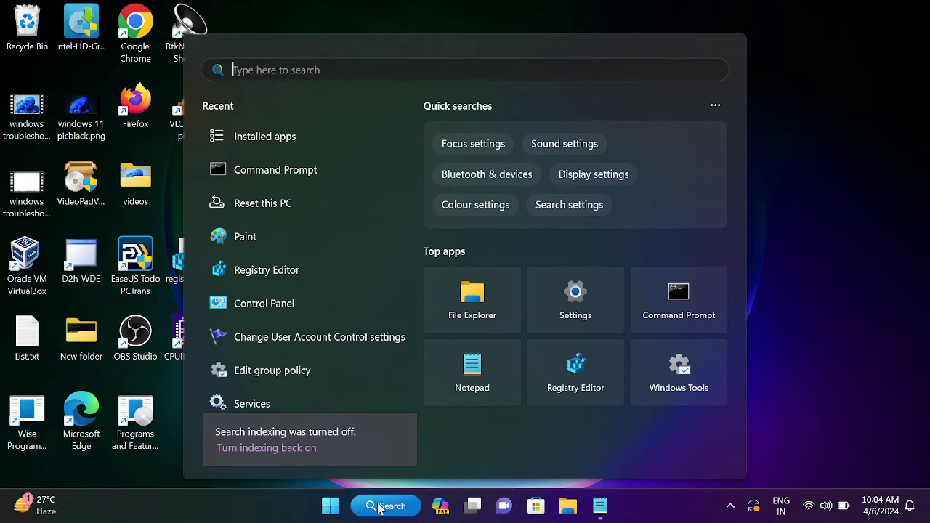
type("cmd")
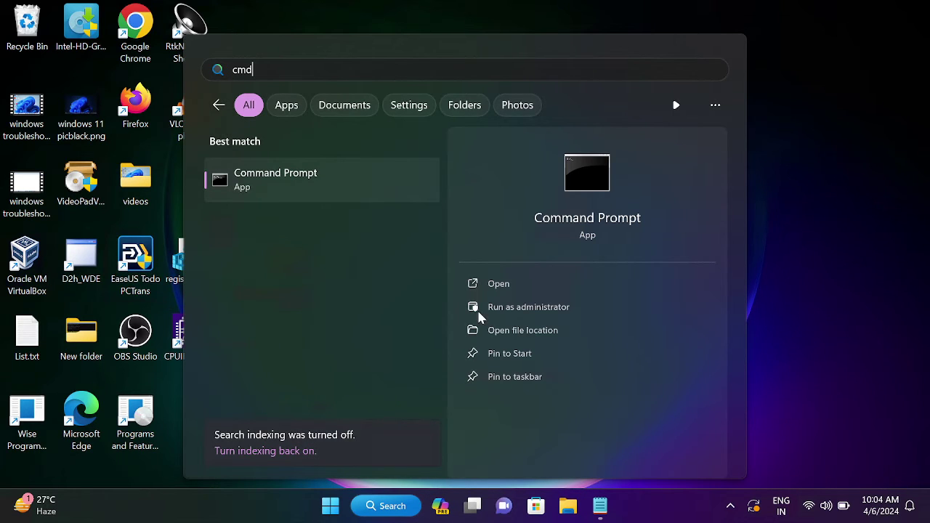
left_click(478, 311)
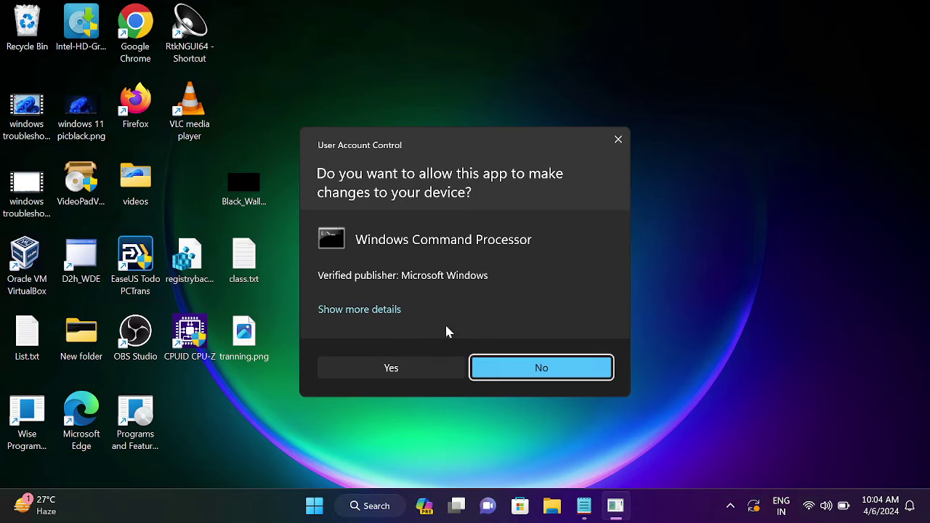
left_click(380, 373)
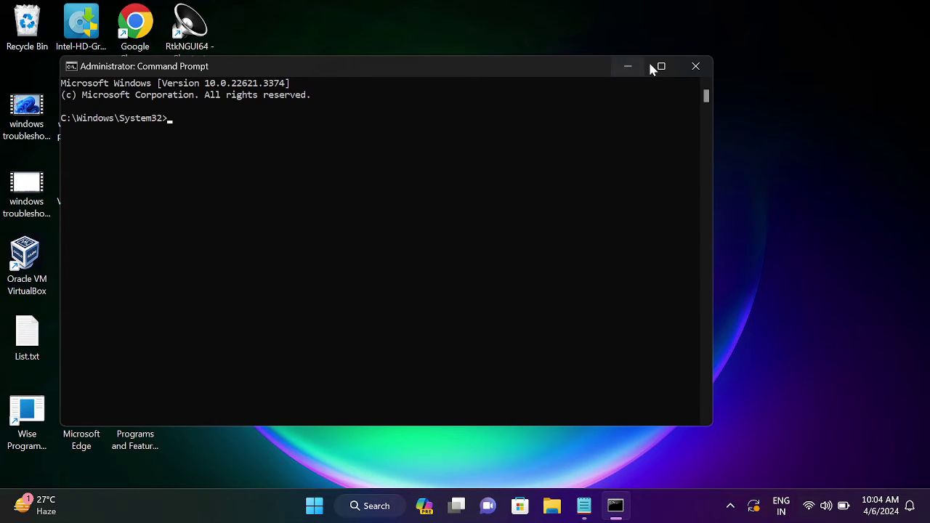
Run sfc /scannow in the maximized administrator Command Prompt, then minimize it.
left_click(661, 66)
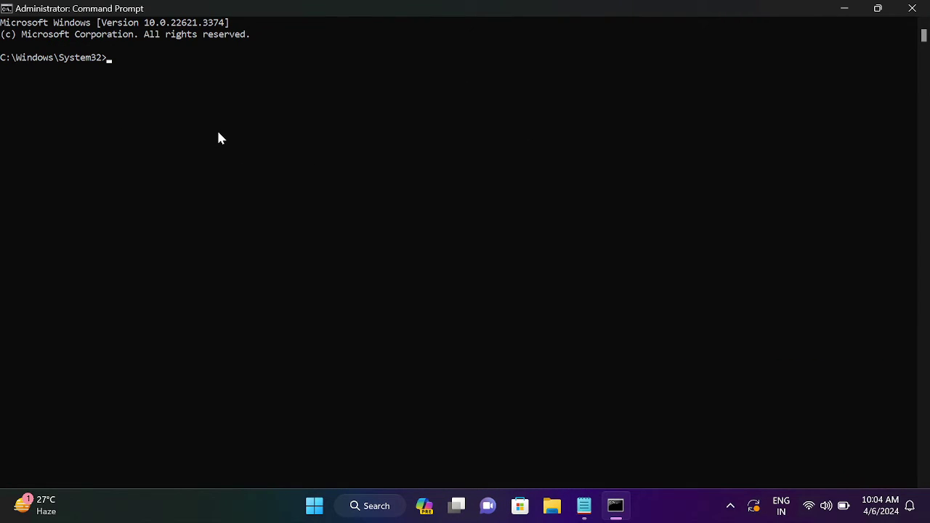
type("sfc ")
type("/sca")
type("nno")
type("w")
key("Return")
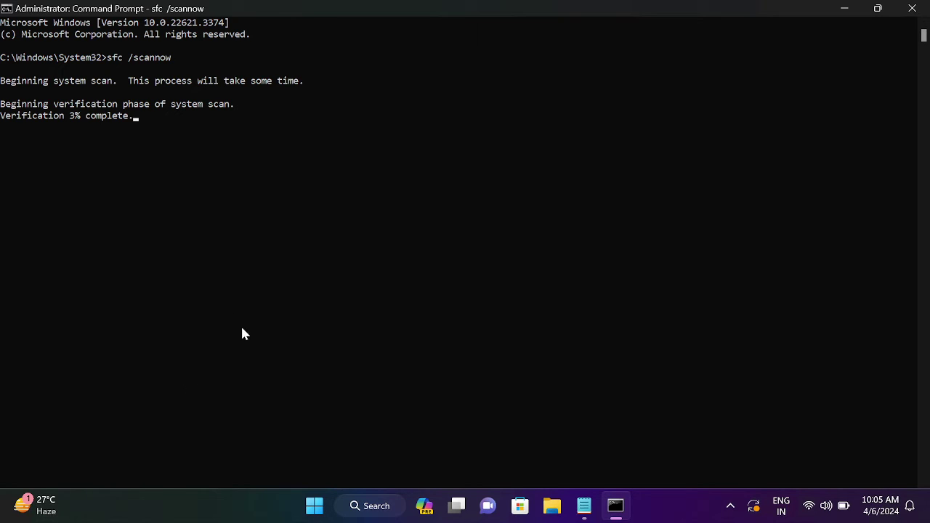
left_click(836, 16)
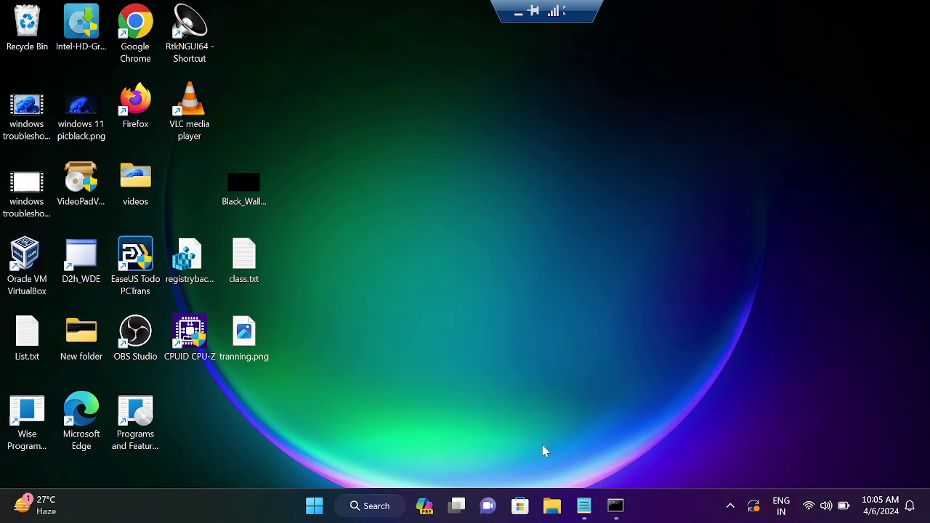
Restore registr.bat in Notepad and highlight the regsvr32 actxprxy.dll command line.
left_click(584, 508)
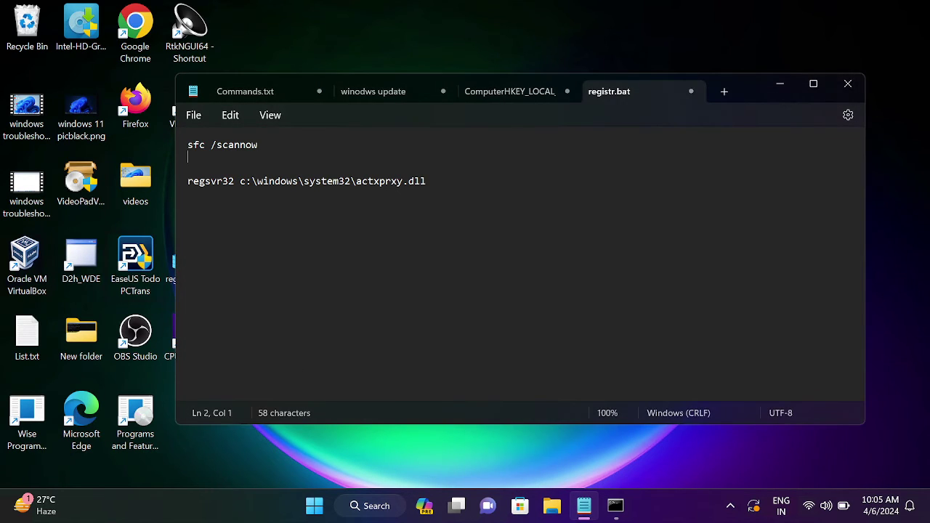
left_click(411, 182)
left_click(253, 190)
mouse_move(254, 190)
left_mouse_down()
mouse_move(173, 184)
mouse_move(182, 186)
left_mouse_up()
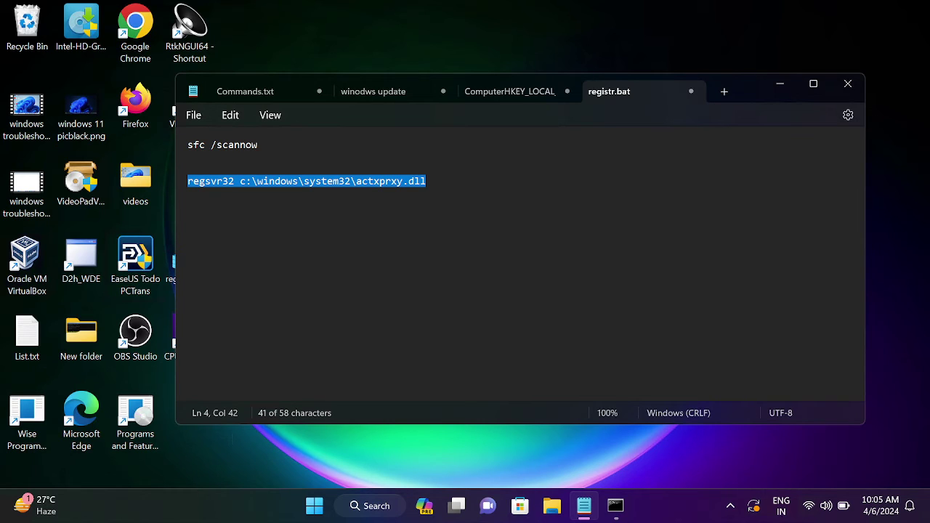
Minimize Notepad and open a maximized administrator Command Prompt.
left_click(773, 74)
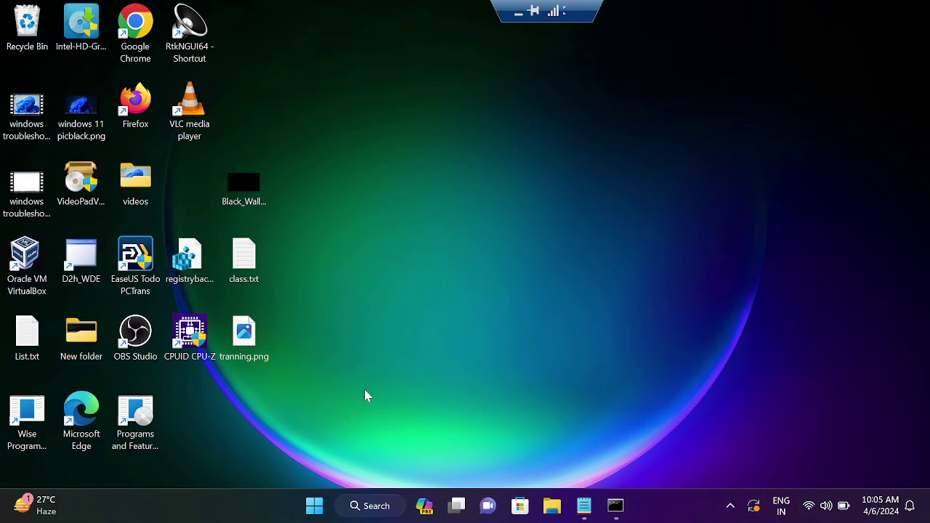
left_click(358, 516)
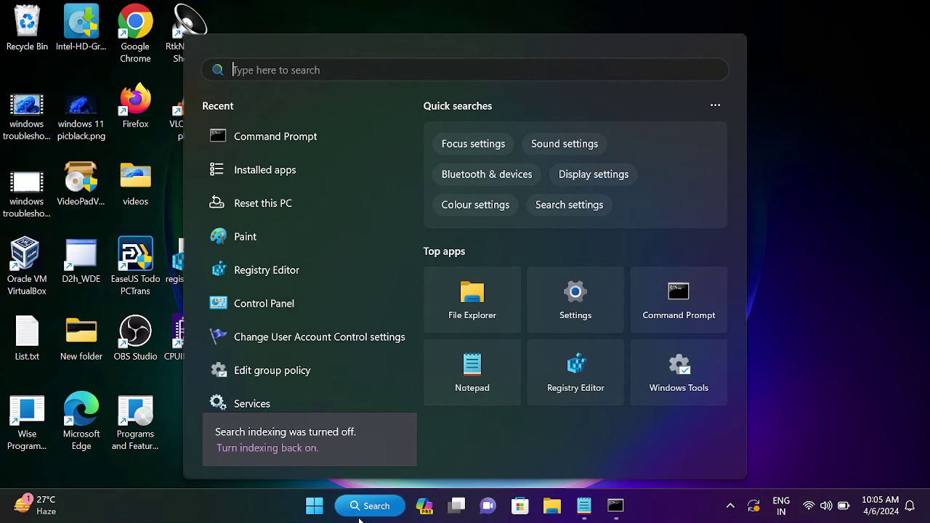
type("cmd")
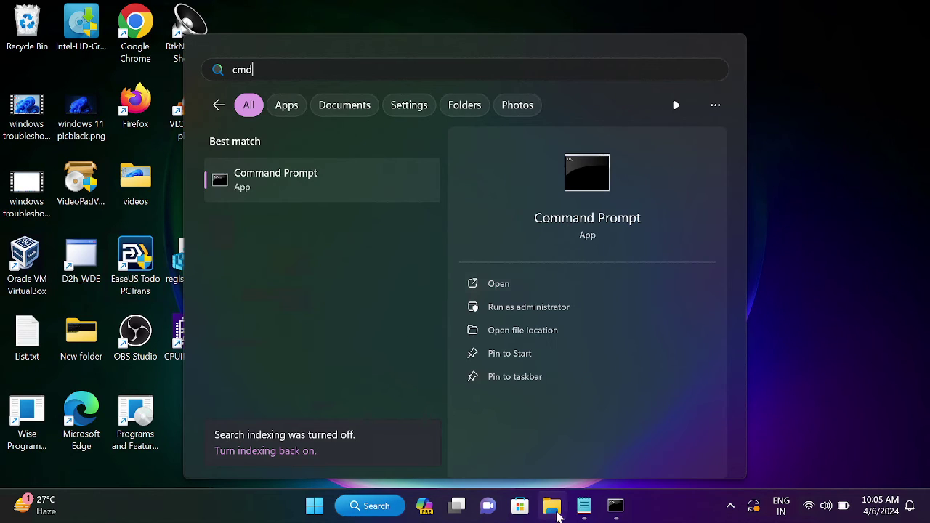
mouse_move(615, 506)
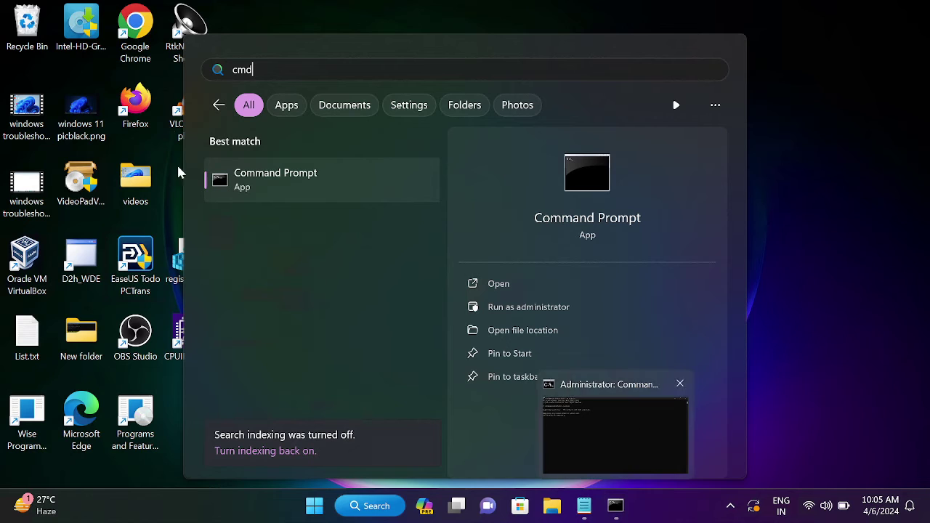
left_click(535, 308)
left_click(384, 369)
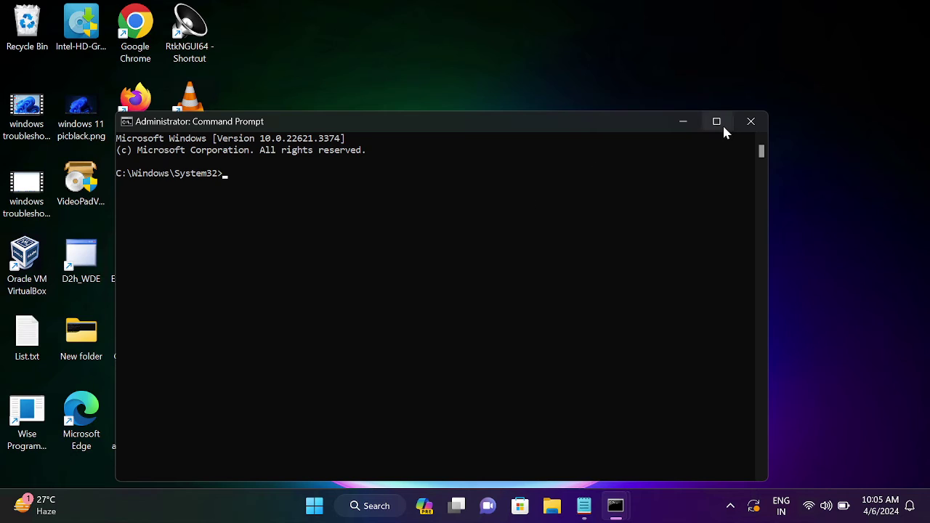
left_click(717, 122)
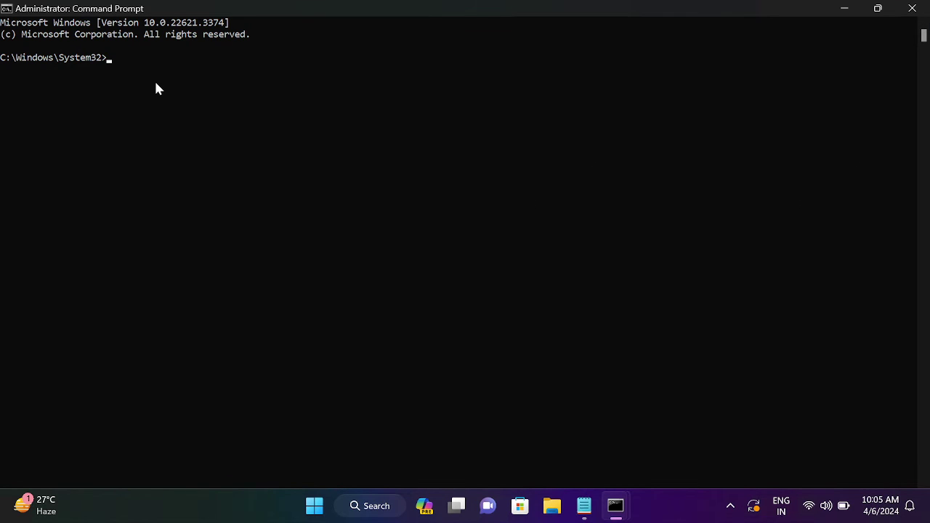
Register c:\windows\system32\actxprxy.dll with regsvr32, dismiss the success notice, and close the window.
type("regsvr32 c:\\windows\\system32\\actxprxy.dll")
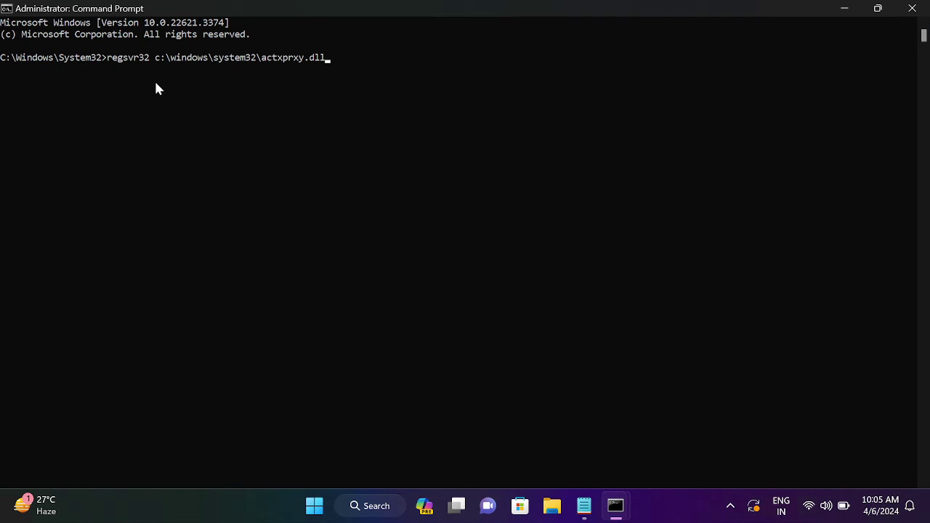
key("Return")
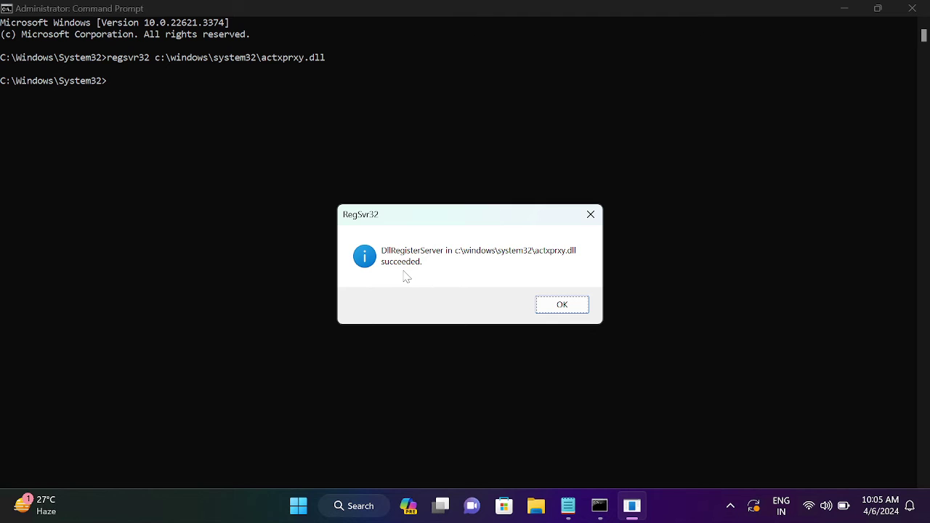
left_click(563, 305)
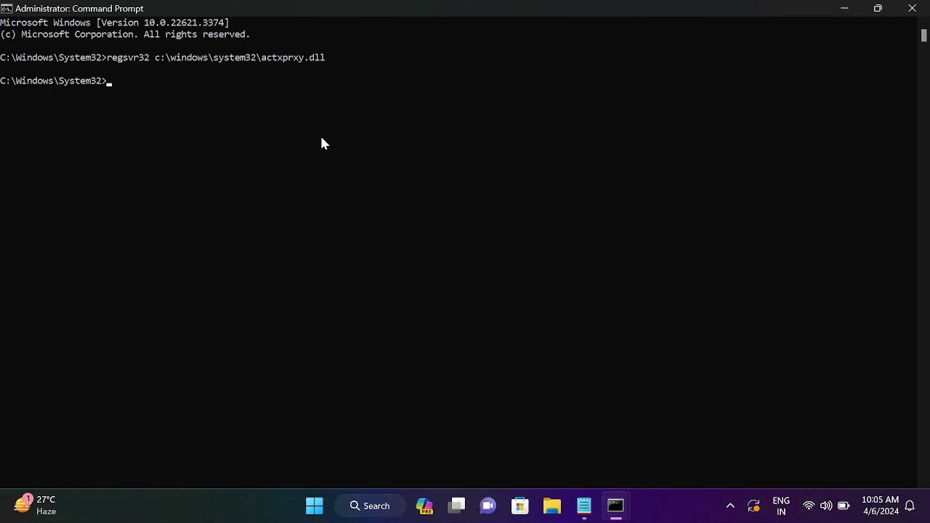
left_click(912, 8)
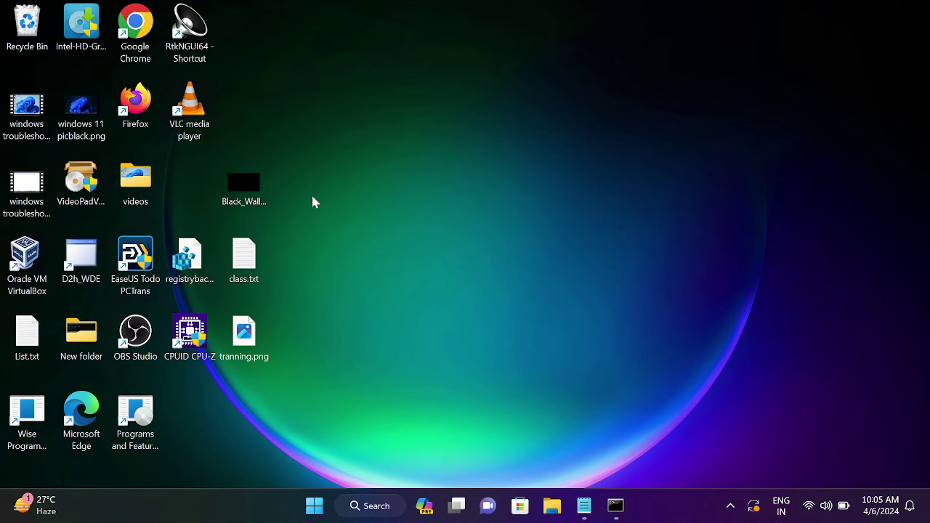
Check the Start menu's Power options for a pending update restart.
left_click(314, 505)
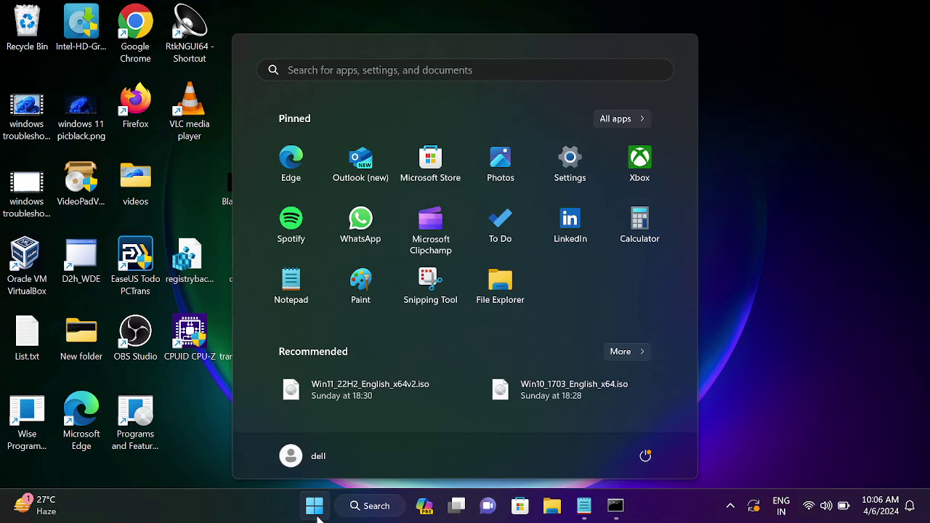
left_click(645, 455)
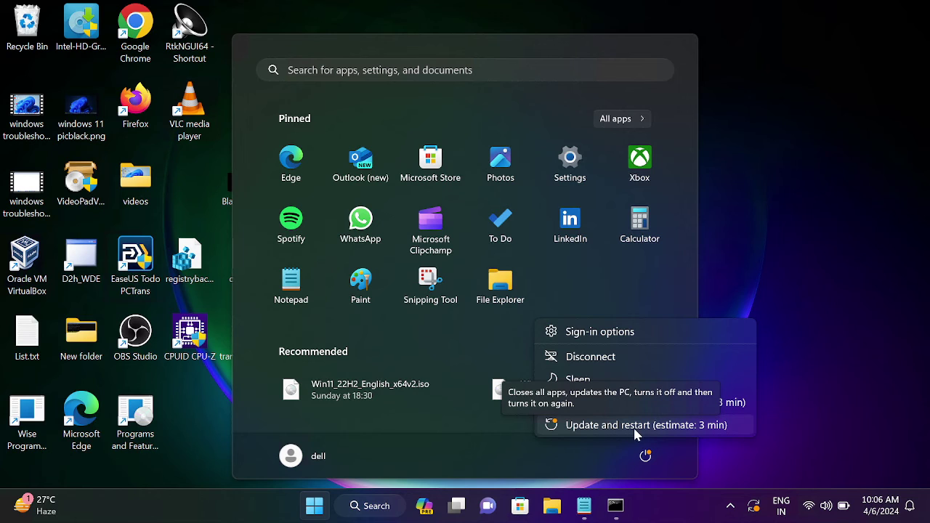
left_click(561, 184)
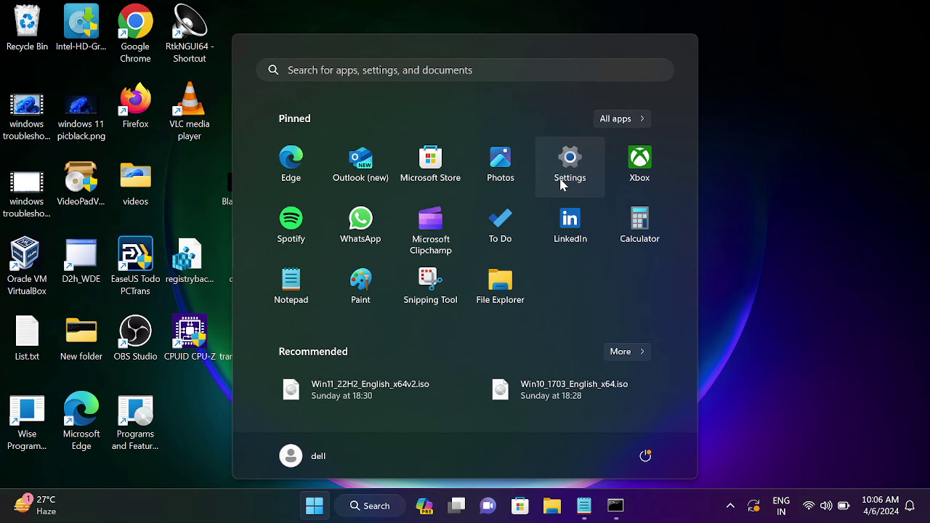
Confirm KB5035942 shows Restart required on the Windows Update page, then close Settings.
left_click(561, 185)
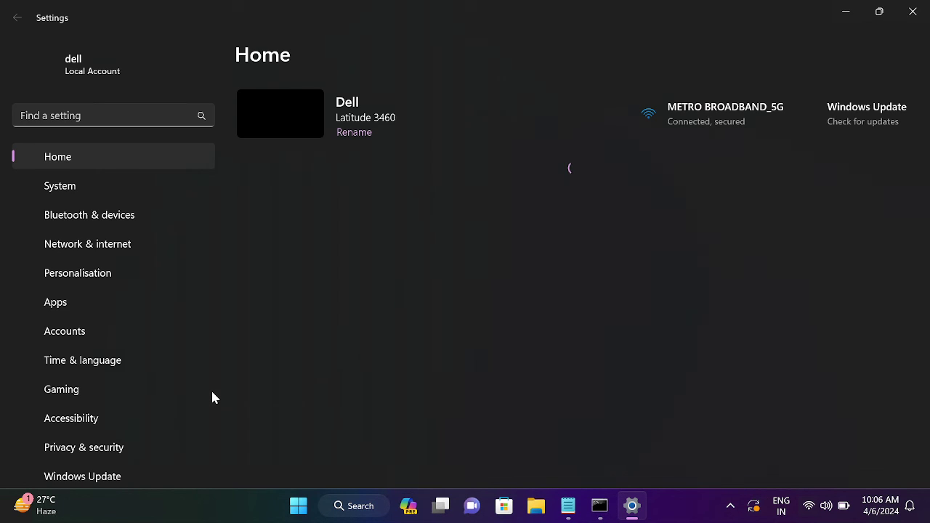
left_click(92, 478)
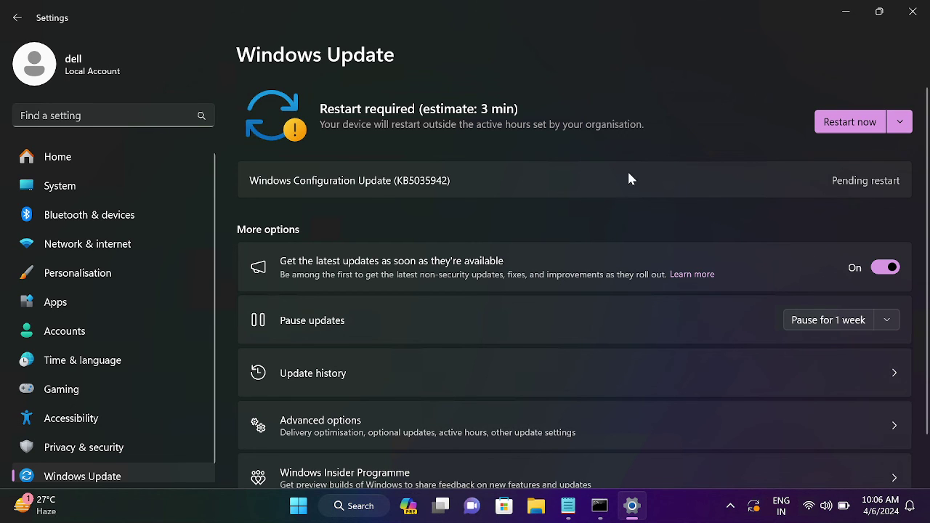
left_click(913, 13)
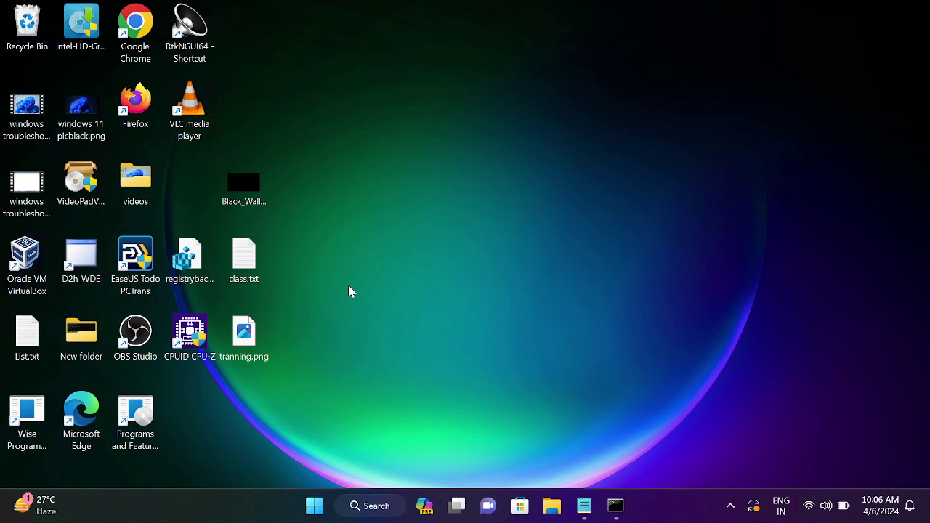